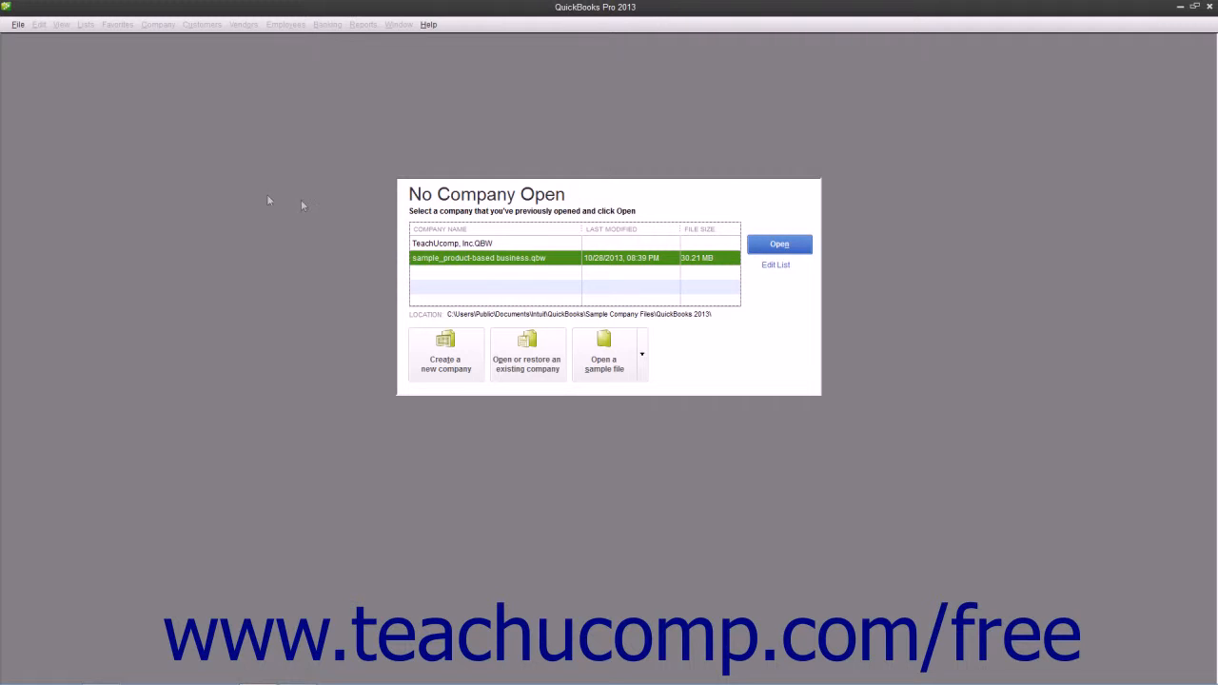
# - Create a new company through Express Start and enter Sample Law Firm as the company name
pyautogui.click(17, 25)
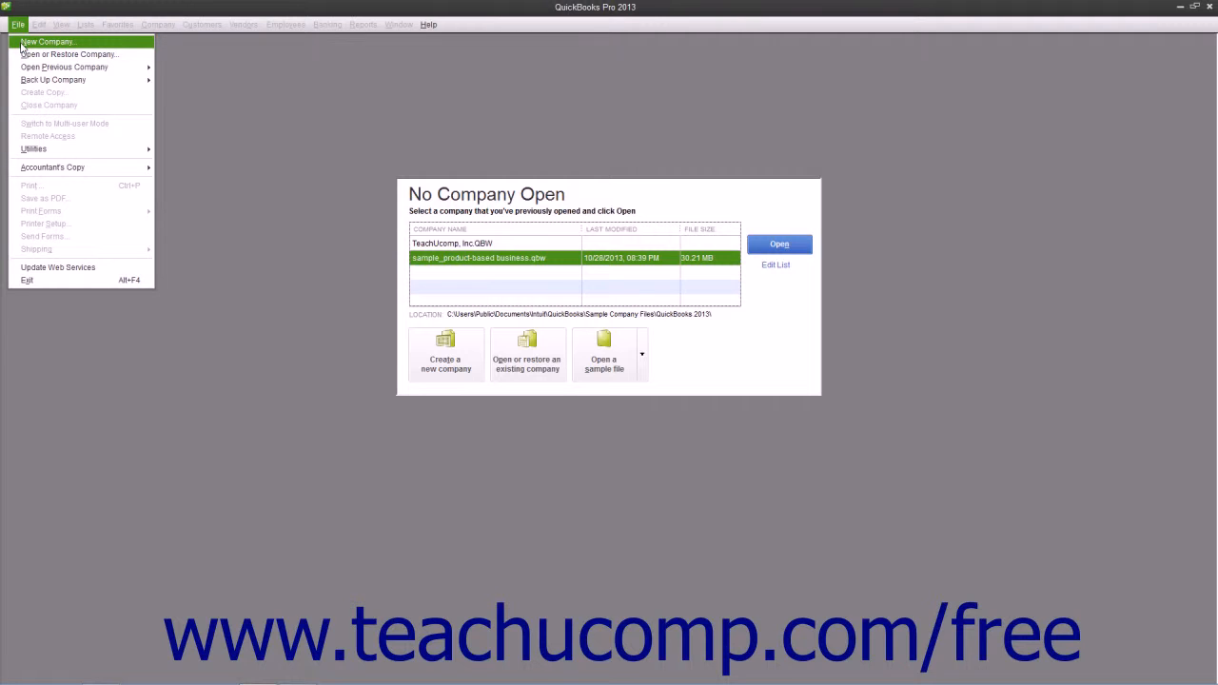
pyautogui.click(322, 295)
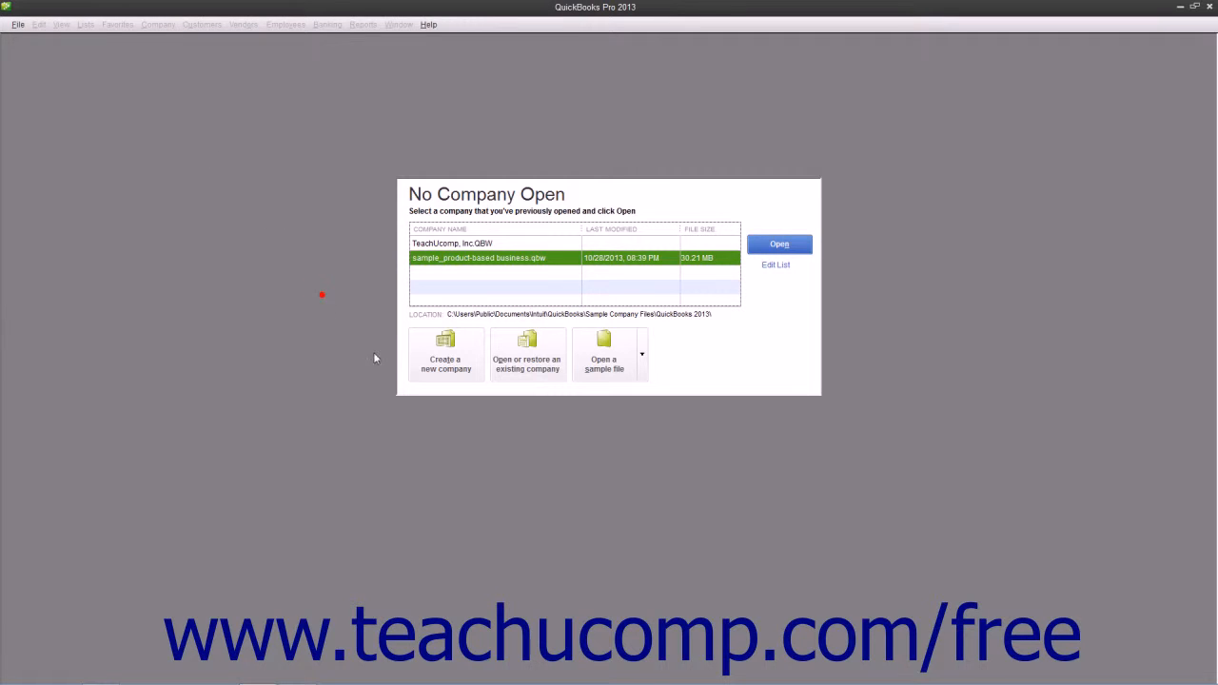
pyautogui.click(444, 361)
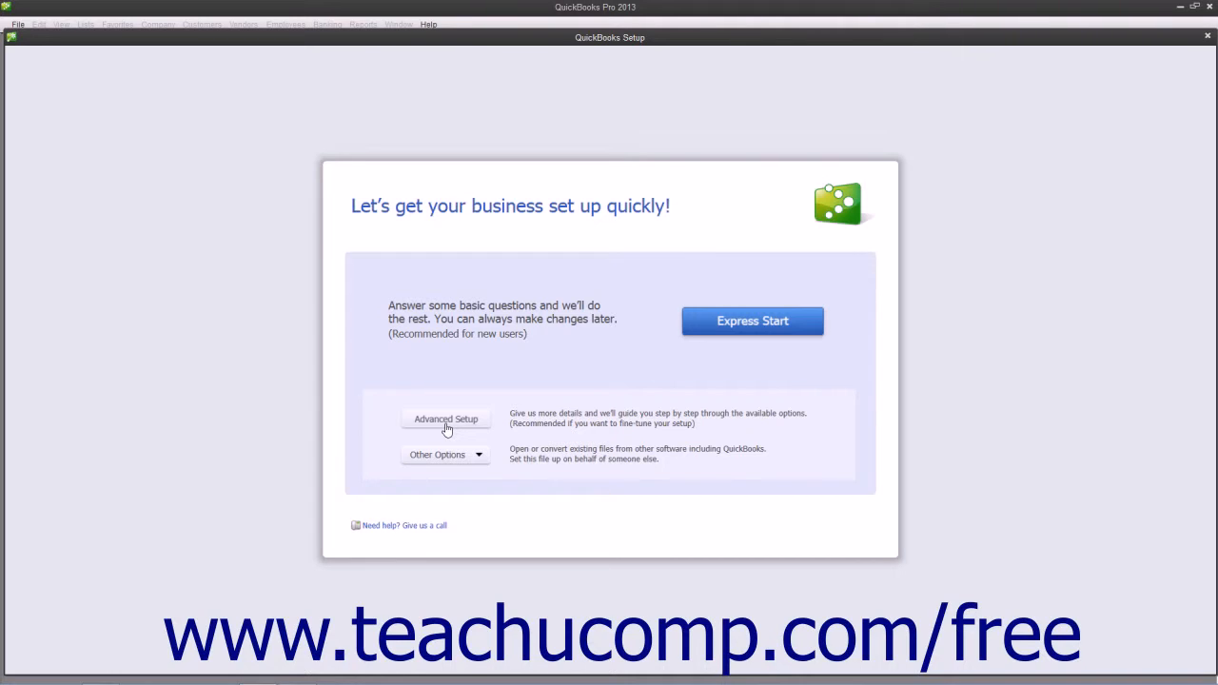
pyautogui.click(720, 323)
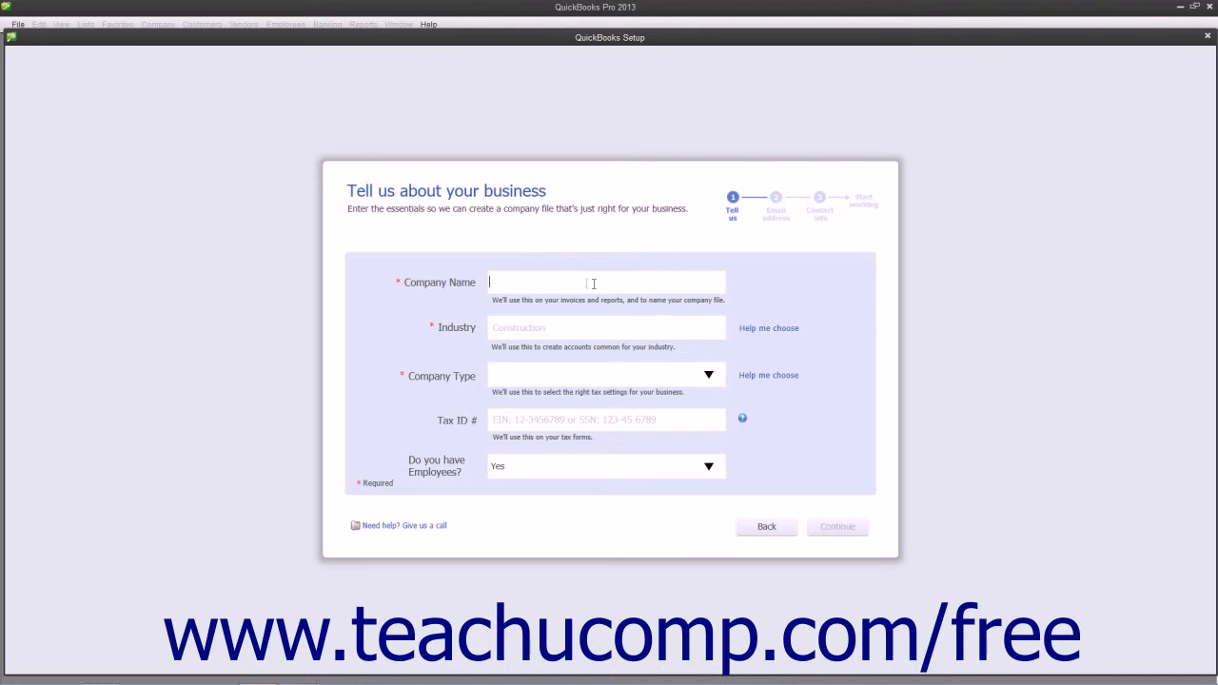
pyautogui.write('Sample Law Firm')
pyautogui.press('Tab')
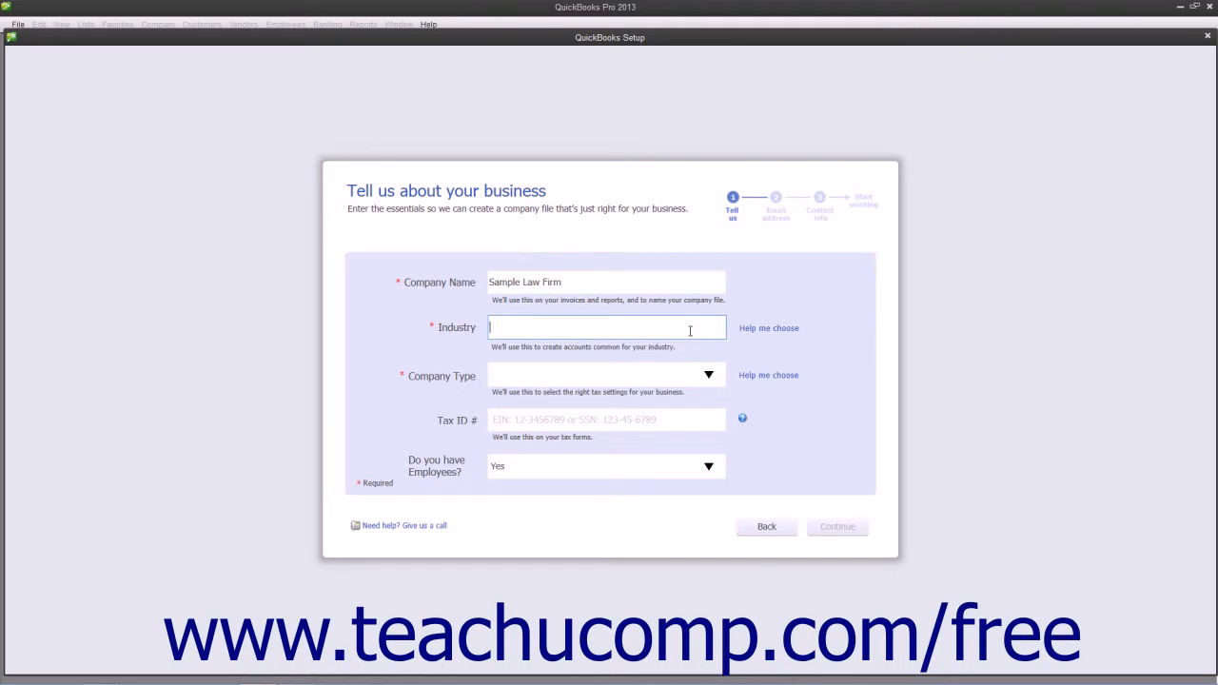
# - Choose Legal Services as the company's industry from the list of industries with recommended accounts
pyautogui.click(769, 328)
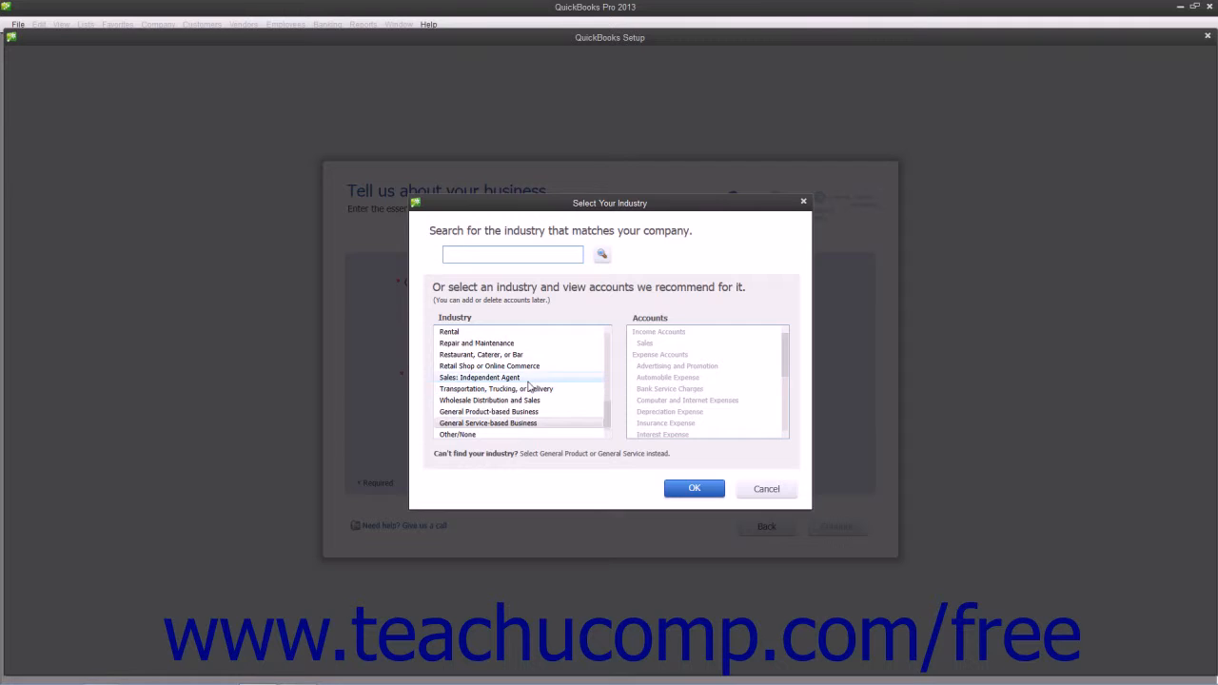
pyautogui.scroll(3, 529, 387)
pyautogui.scroll(2, 499, 386)
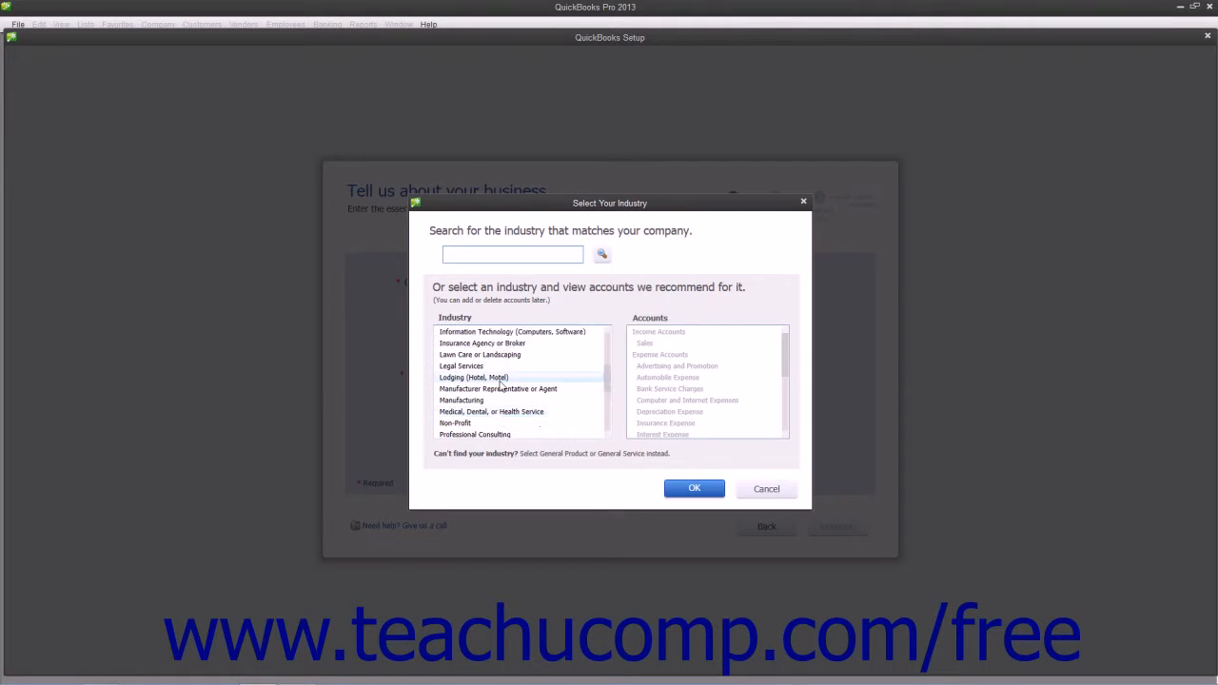
pyautogui.click(475, 401)
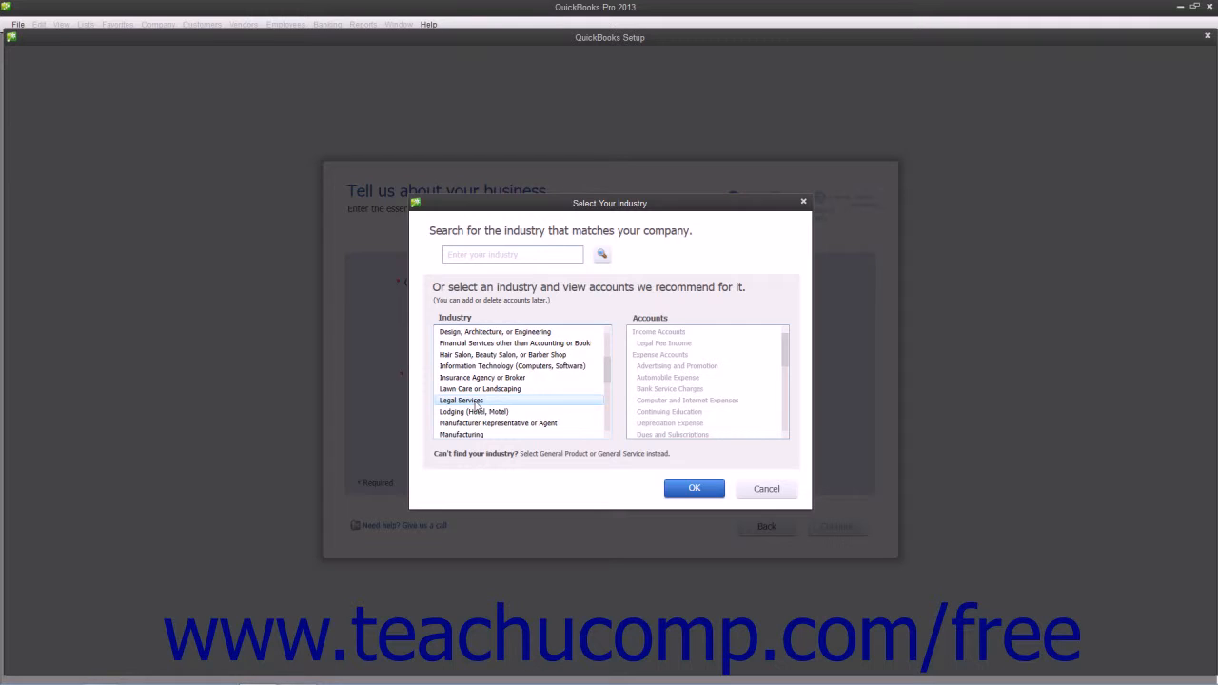
pyautogui.click(592, 400)
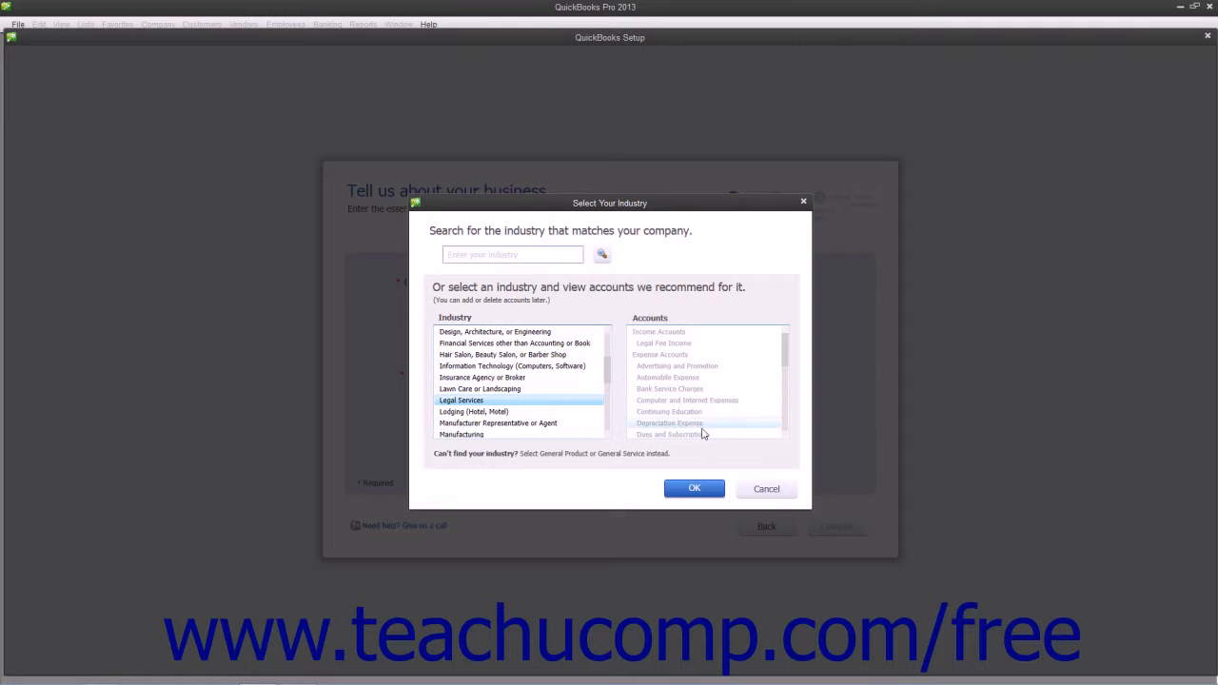
pyautogui.click(696, 489)
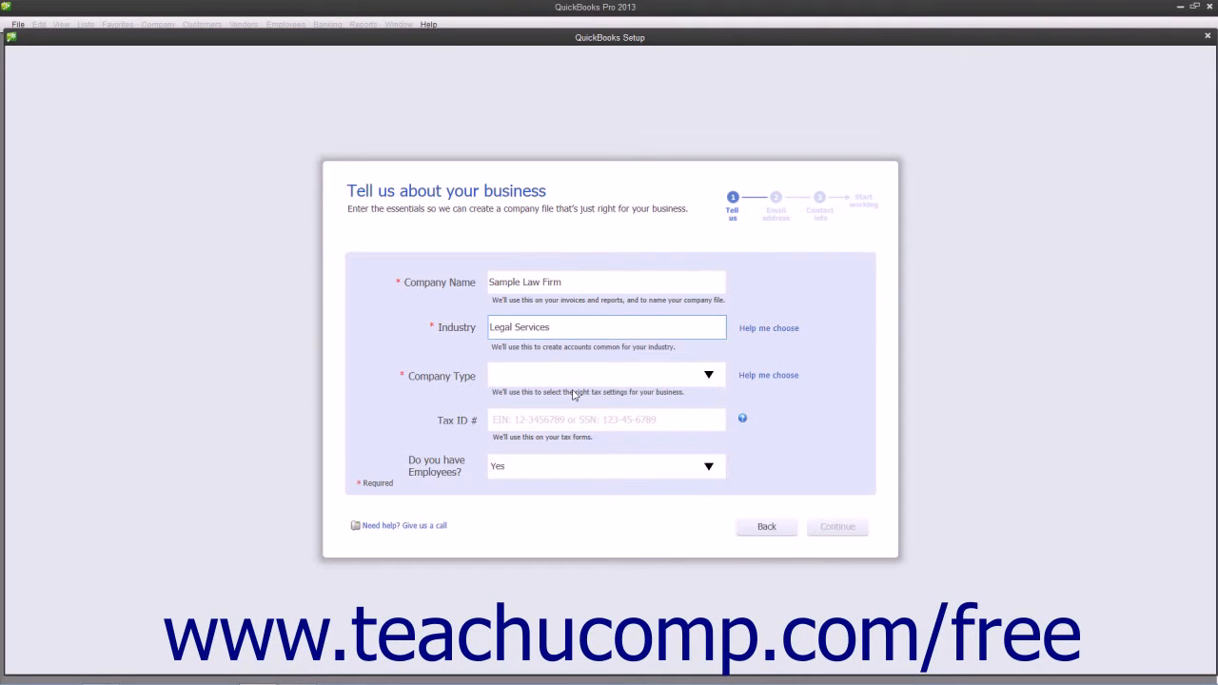
# - Set the company type to Partnership or LLP, enter the tax ID number, and answer Yes to having employees
pyautogui.click(709, 376)
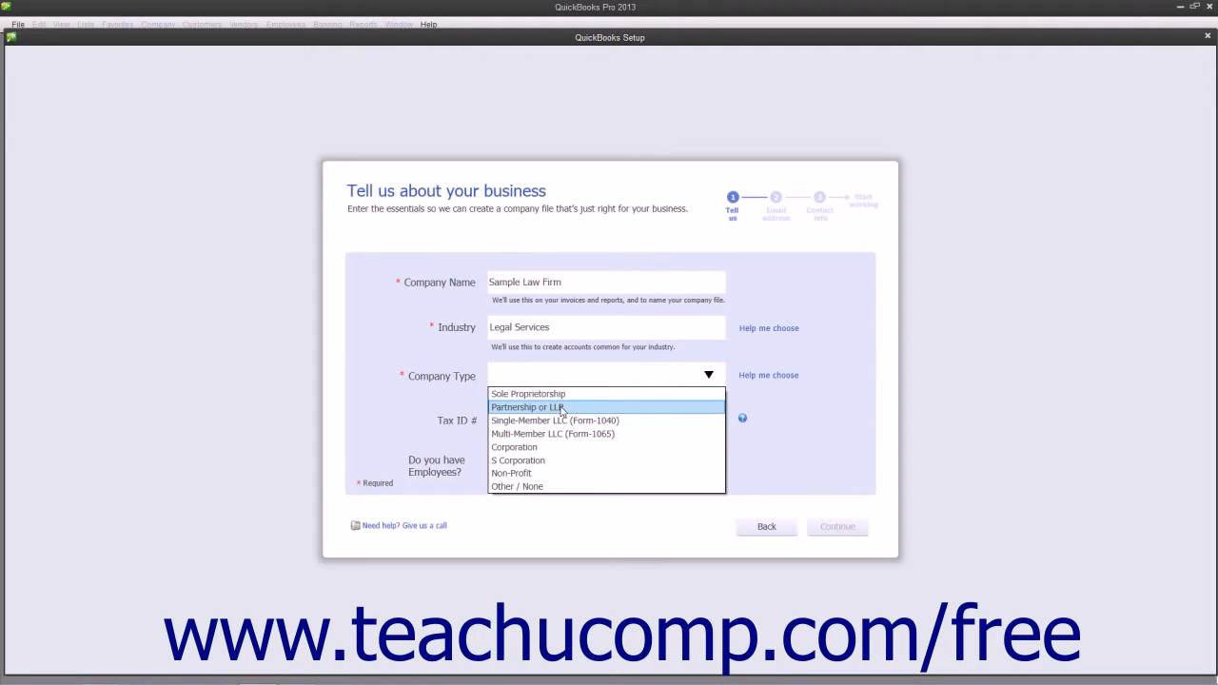
pyautogui.click(562, 407)
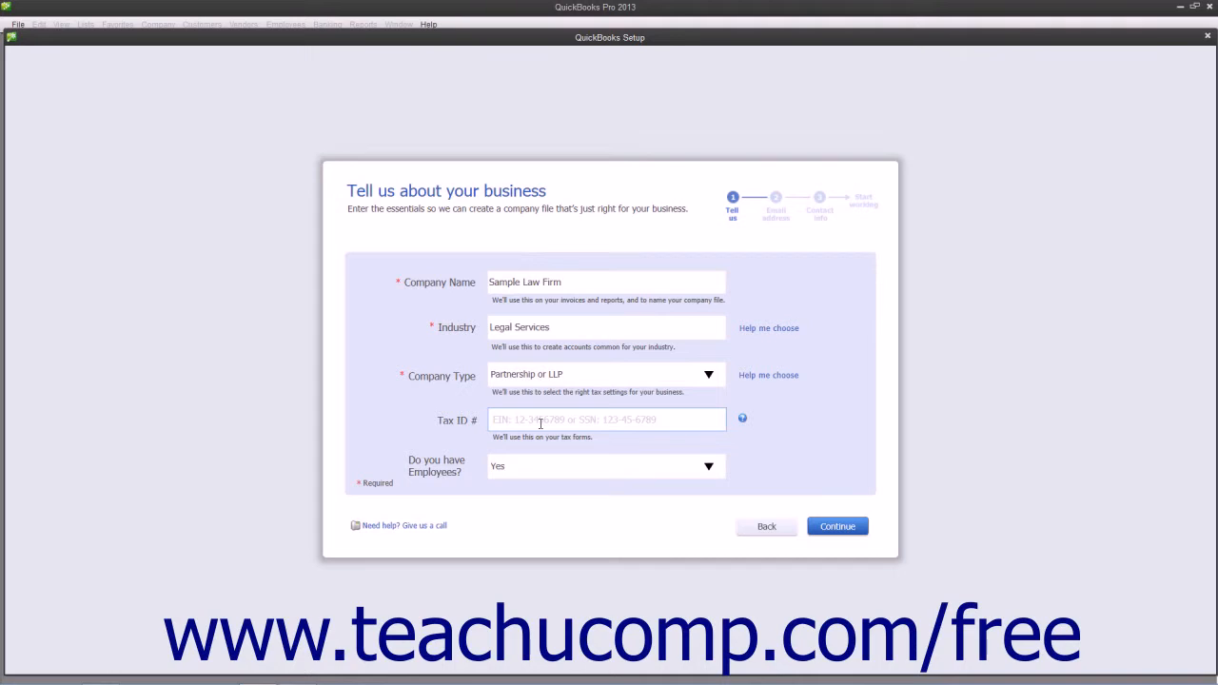
pyautogui.click(539, 423)
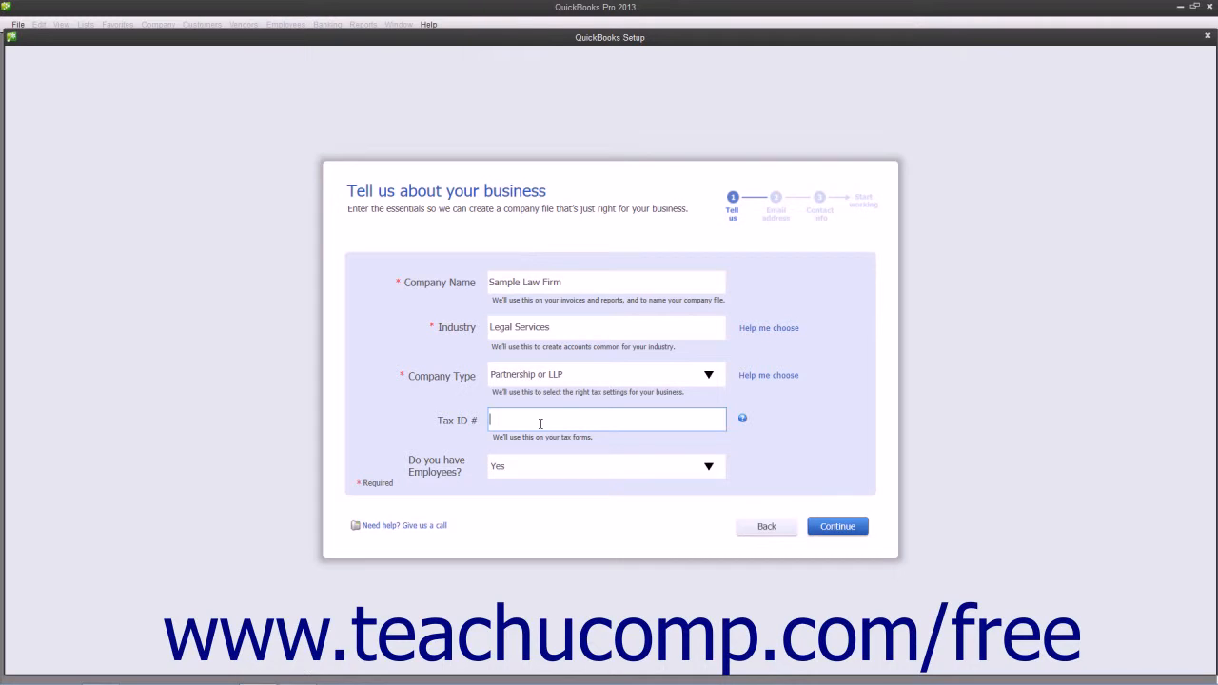
pyautogui.write('38-1234567')
pyautogui.click(710, 467)
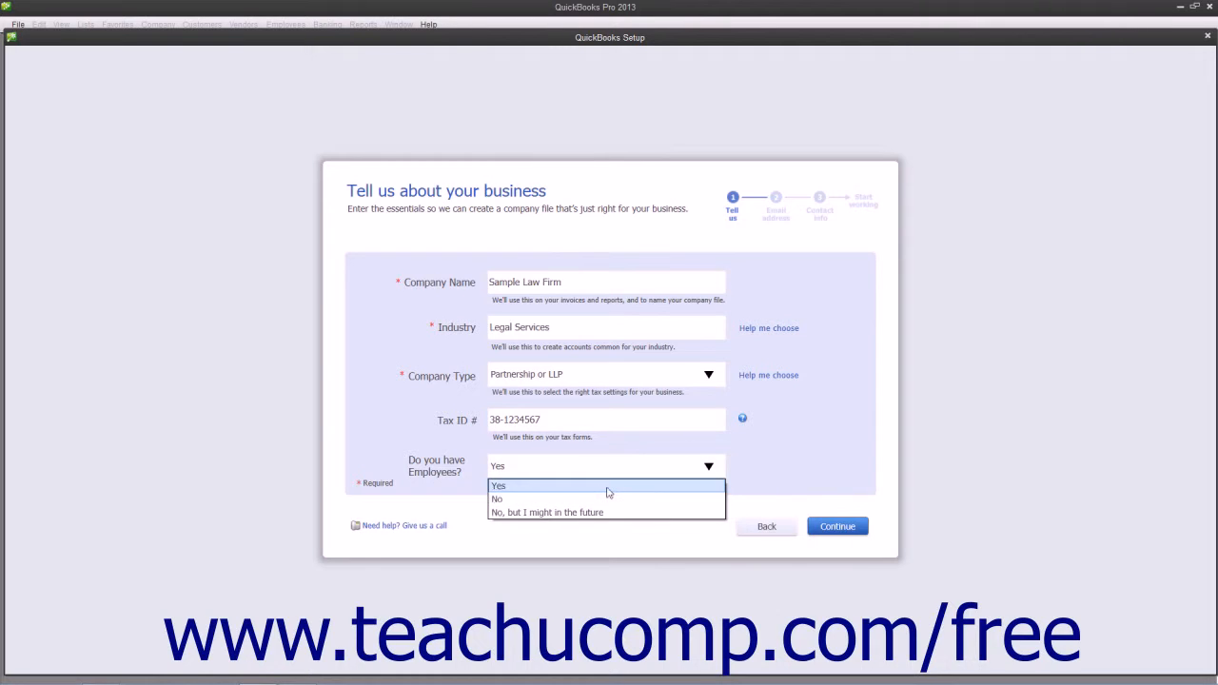
pyautogui.click(609, 486)
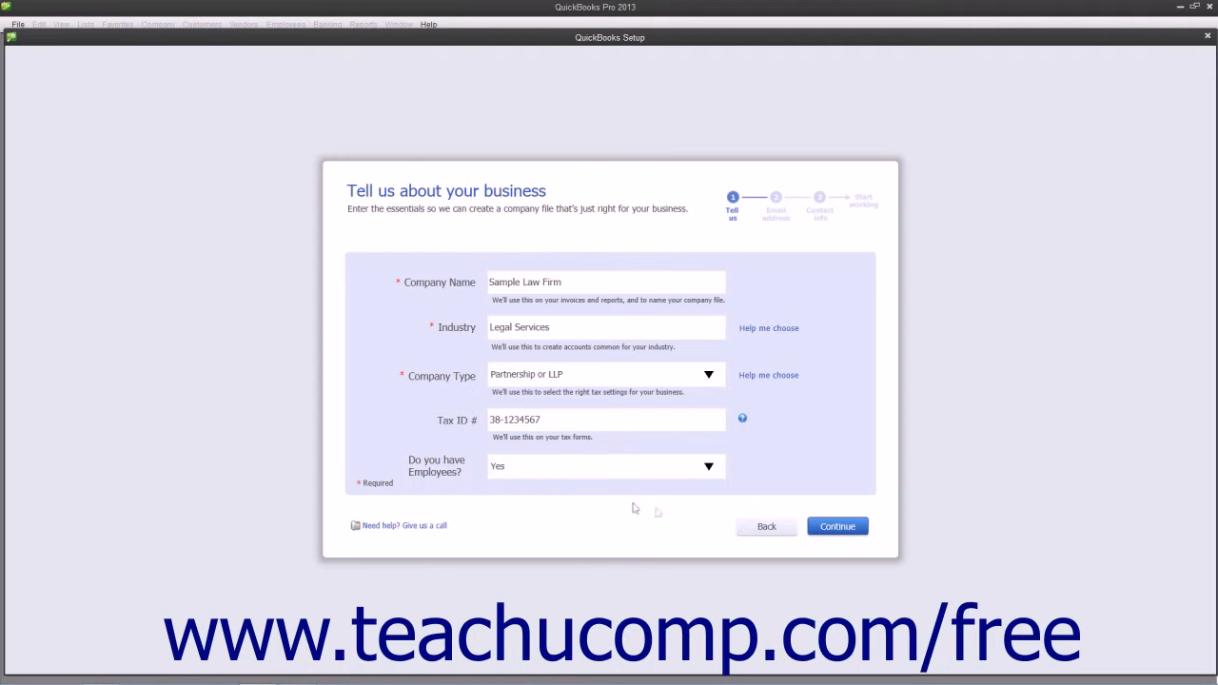
pyautogui.click(831, 529)
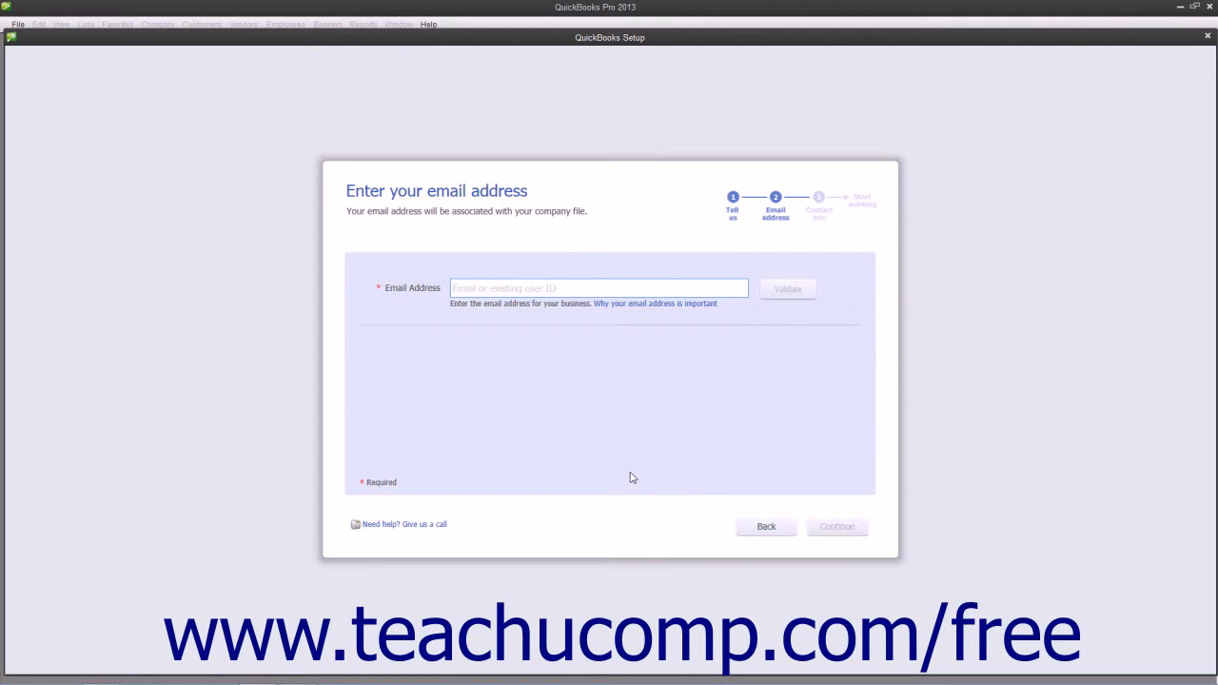
pyautogui.click(476, 291)
pyautogui.click(831, 288)
pyautogui.click(766, 530)
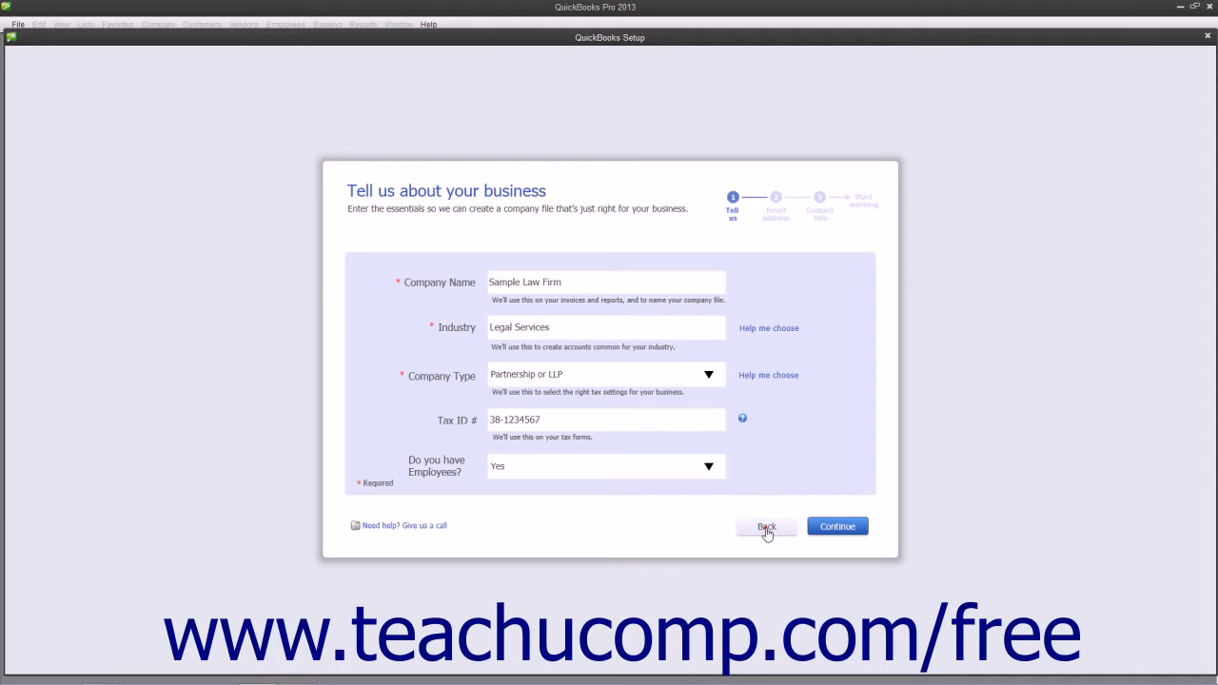
# - Return to the setup start and choose Set Up on Behalf of Someone Else, continuing past the business details and skipping the email step
pyautogui.click(766, 530)
pyautogui.click(478, 456)
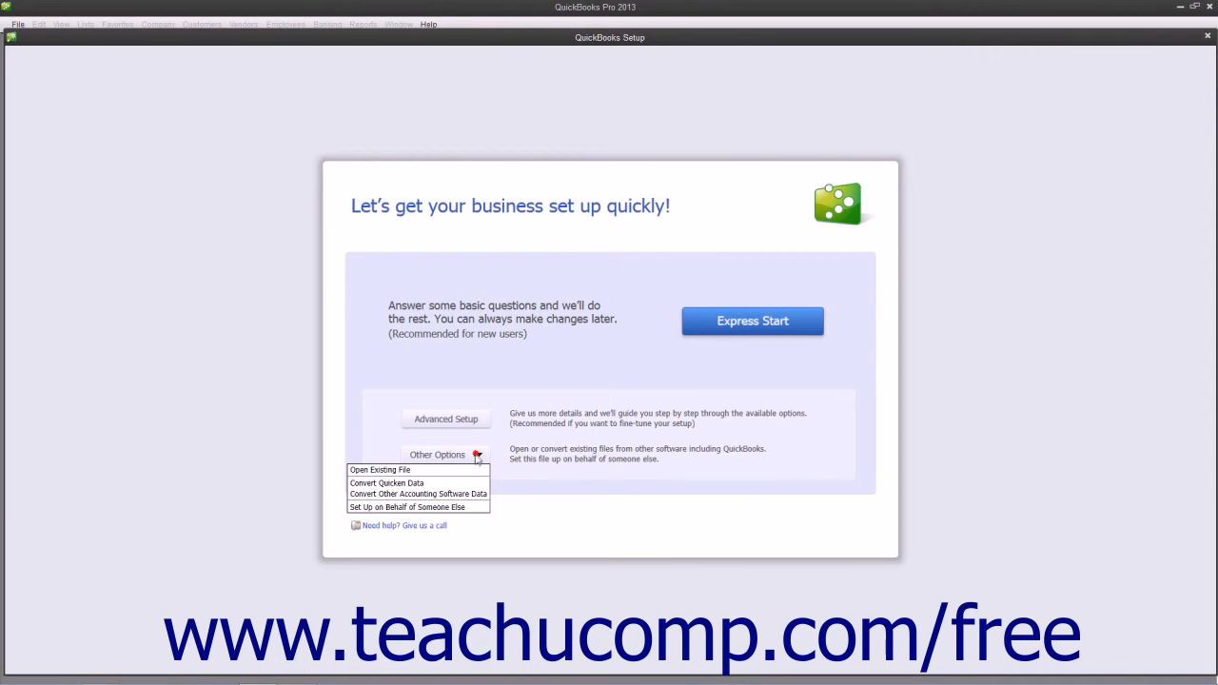
pyautogui.click(457, 509)
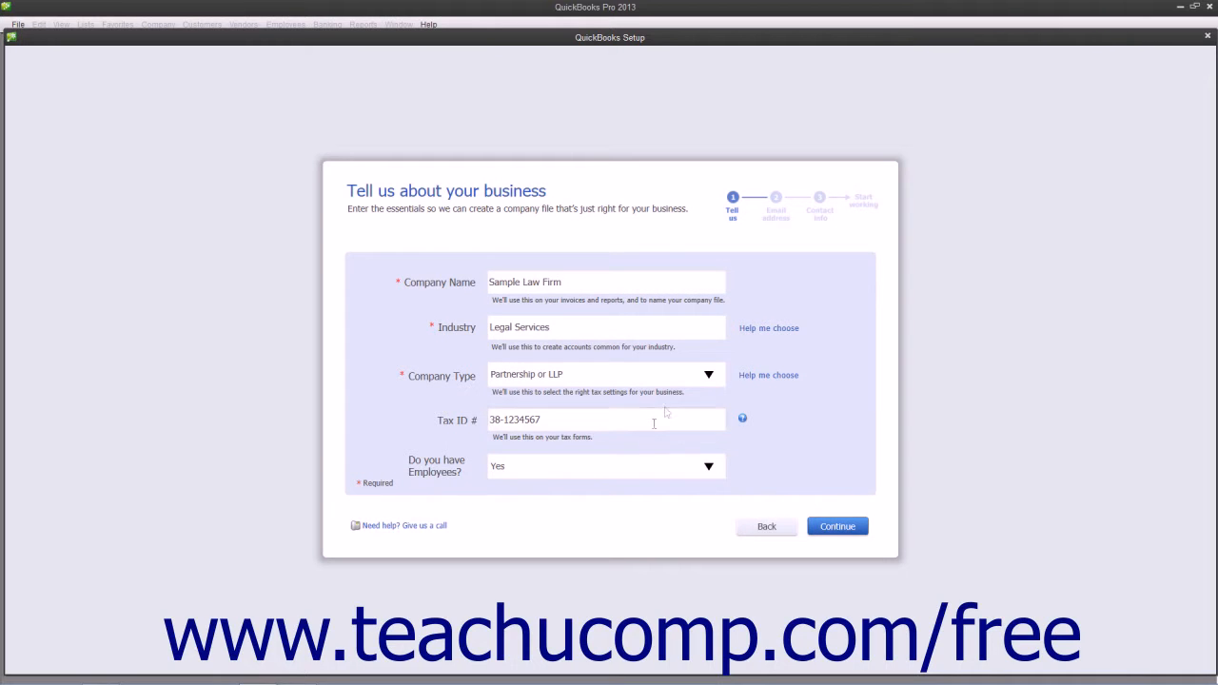
pyautogui.click(838, 528)
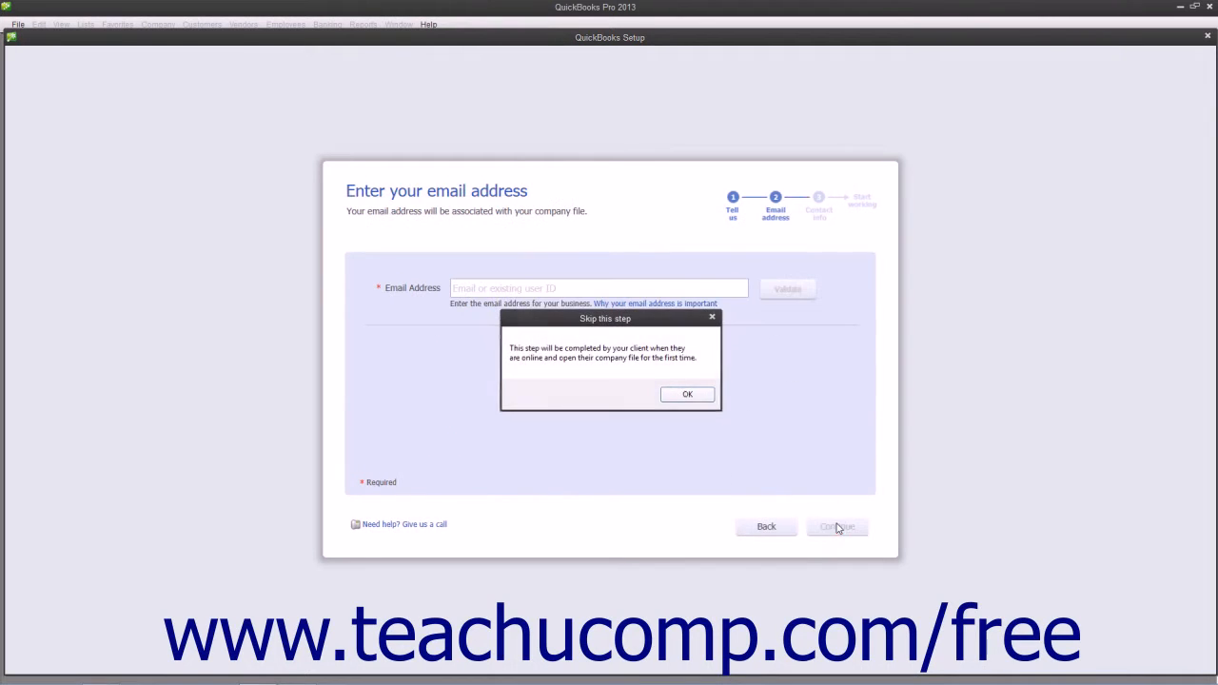
pyautogui.click(690, 399)
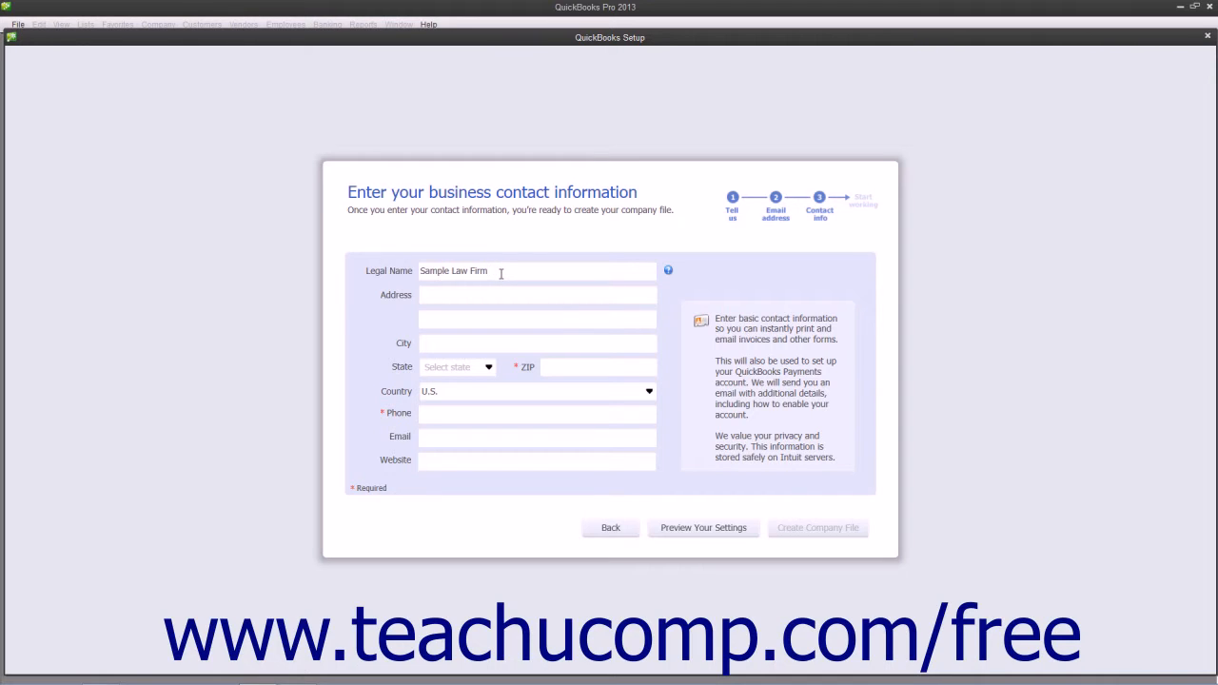
# - Fill in the required ZIP code and phone number in the business contact information
pyautogui.click(445, 343)
pyautogui.click(571, 366)
pyautogui.write('48823')
pyautogui.click(431, 416)
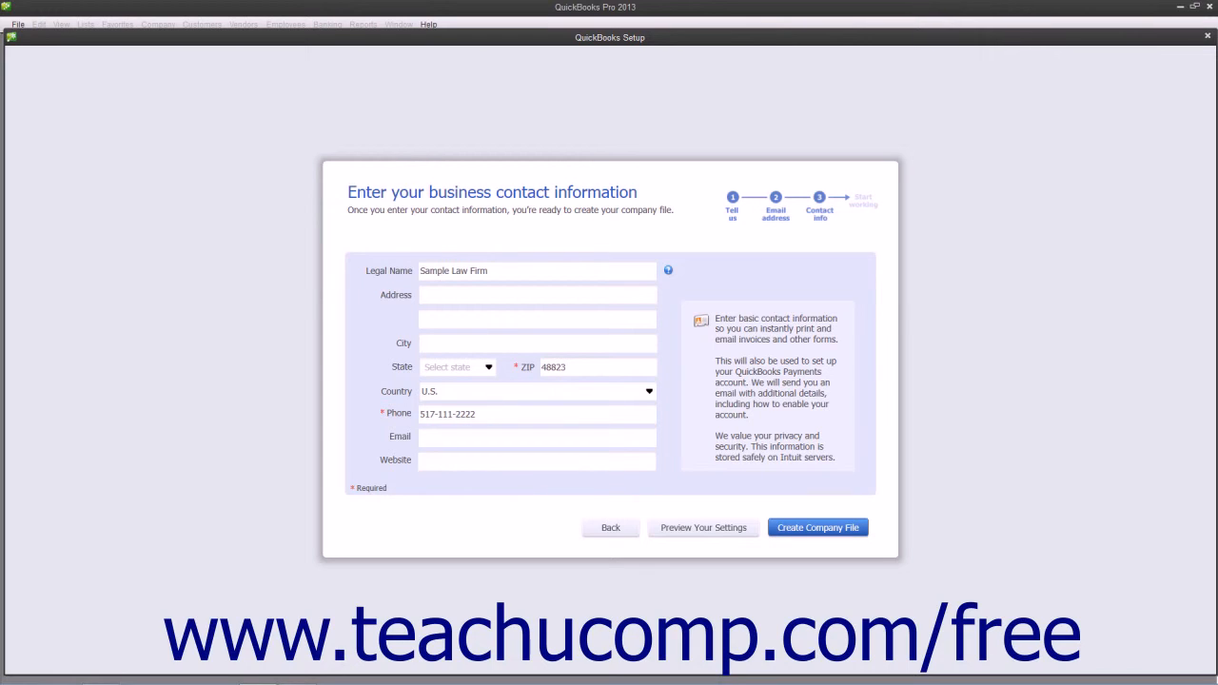
# - Preview the company settings, including the chart of accounts, and change the company file location to the Desktop
pyautogui.click(678, 532)
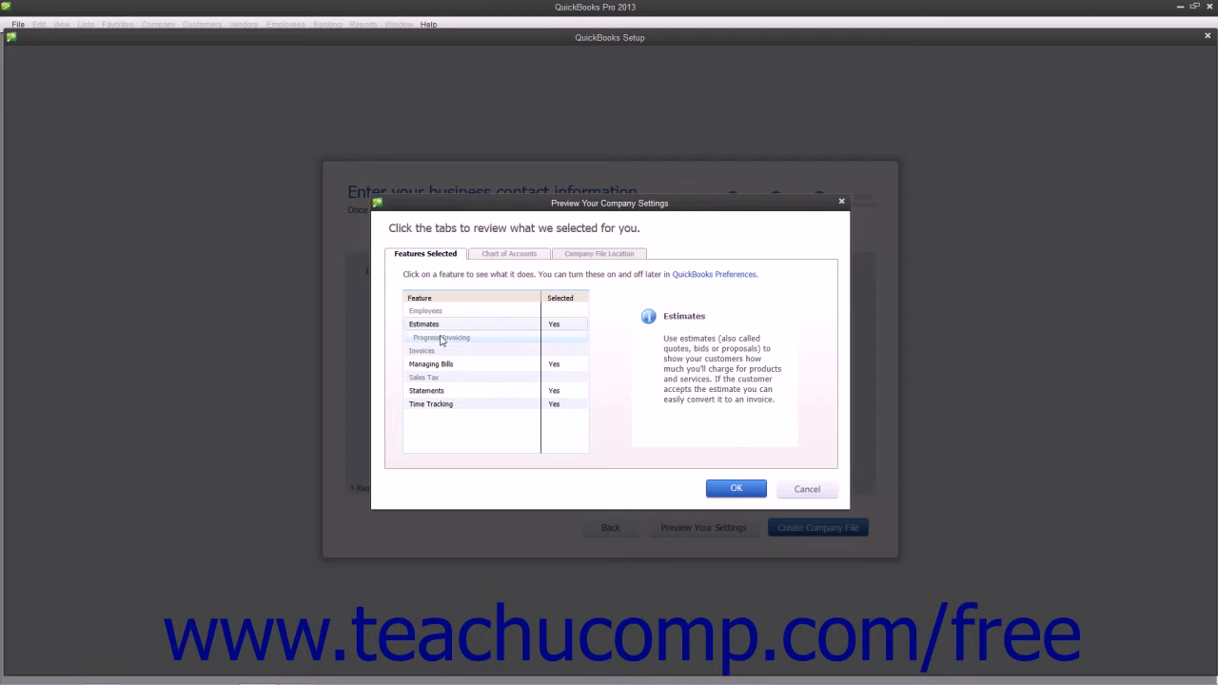
pyautogui.click(491, 257)
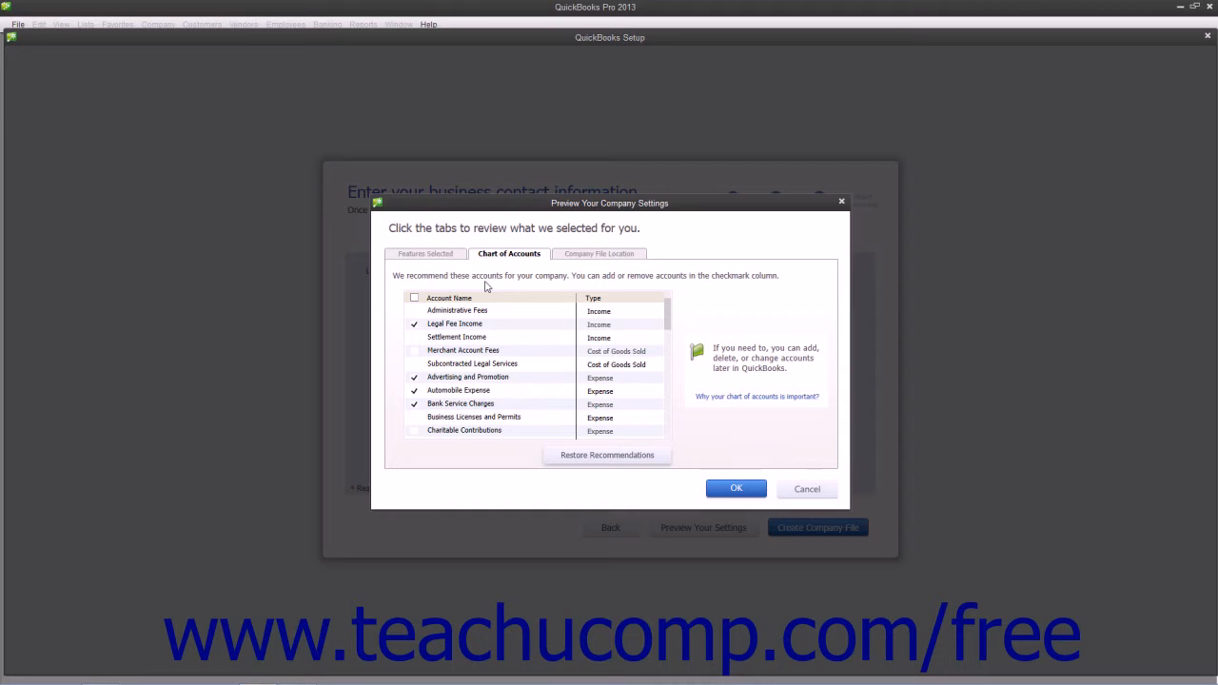
pyautogui.click(415, 299)
pyautogui.click(595, 255)
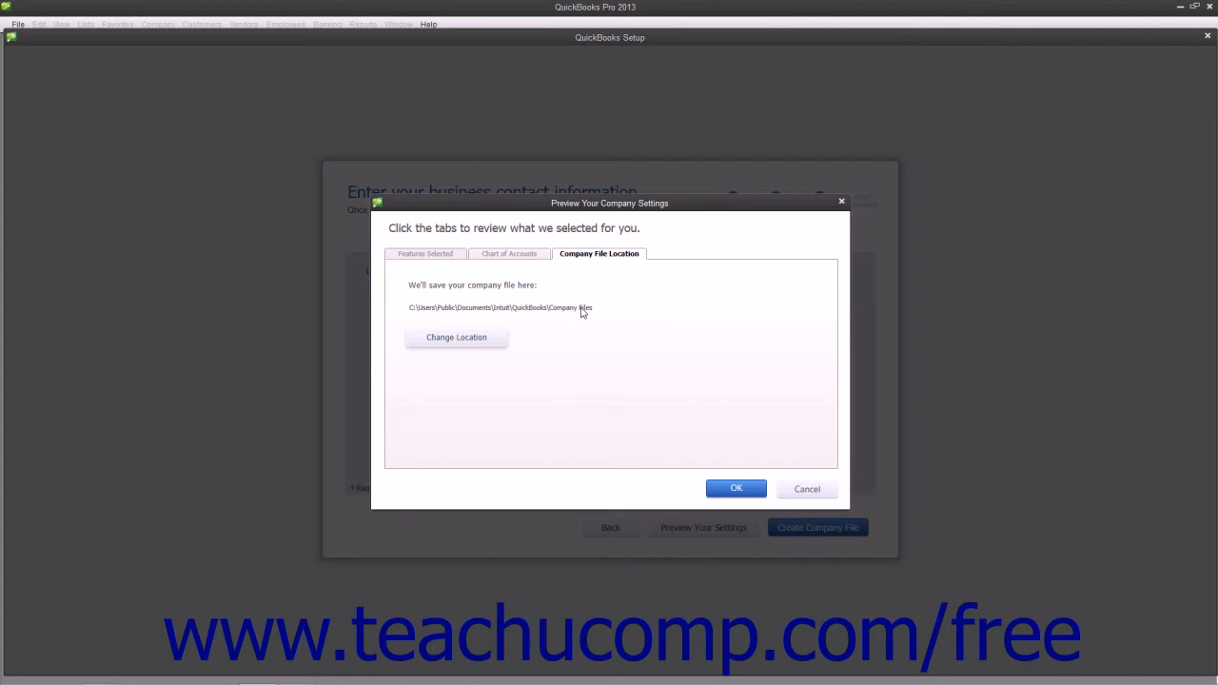
pyautogui.click(478, 342)
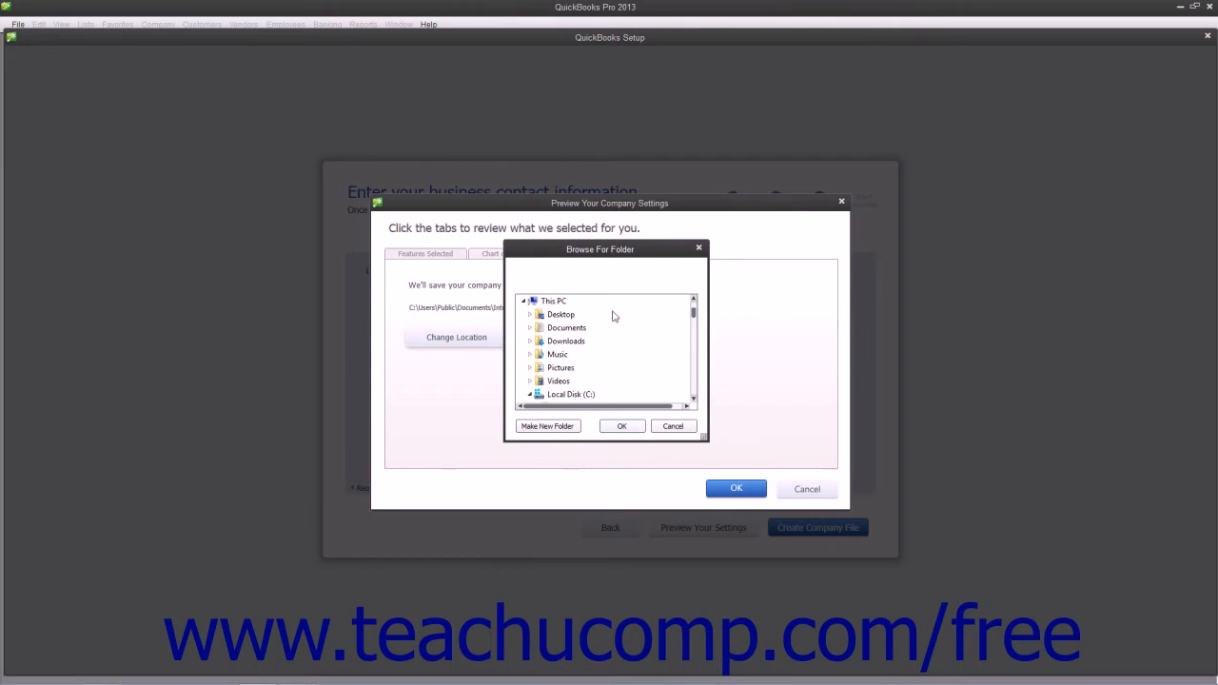
pyautogui.click(561, 314)
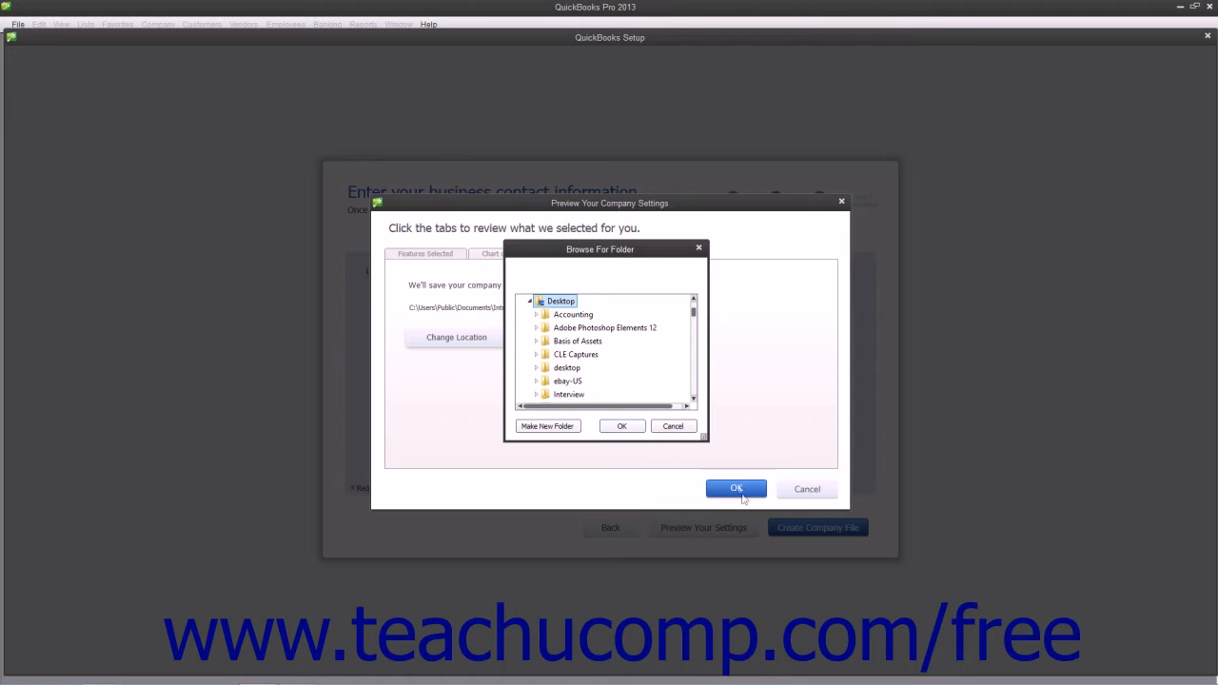
pyautogui.click(622, 426)
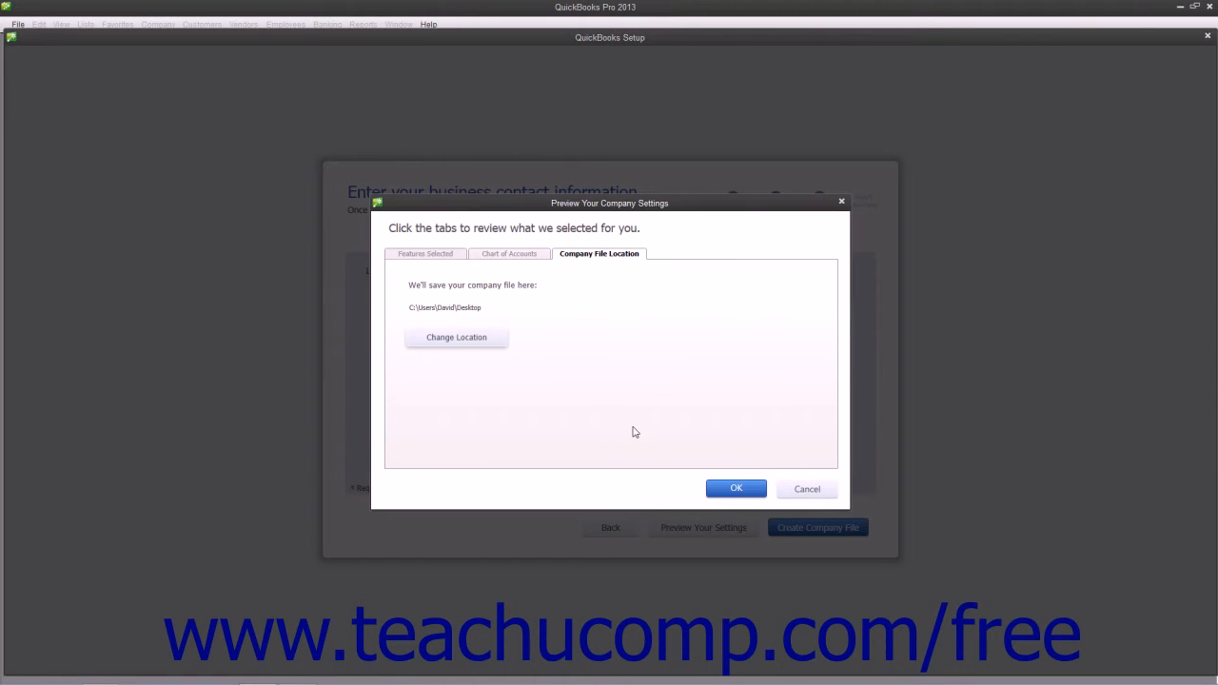
pyautogui.click(732, 489)
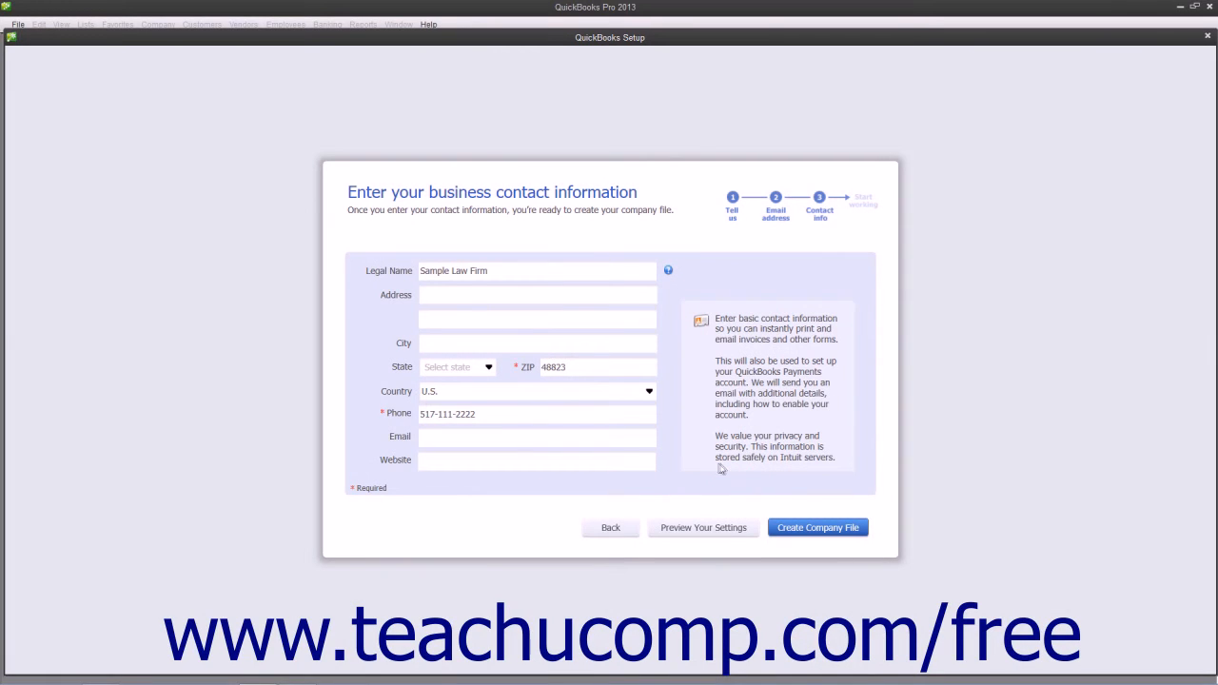
# - Create the company file and finish the setup to start working in it
pyautogui.click(797, 529)
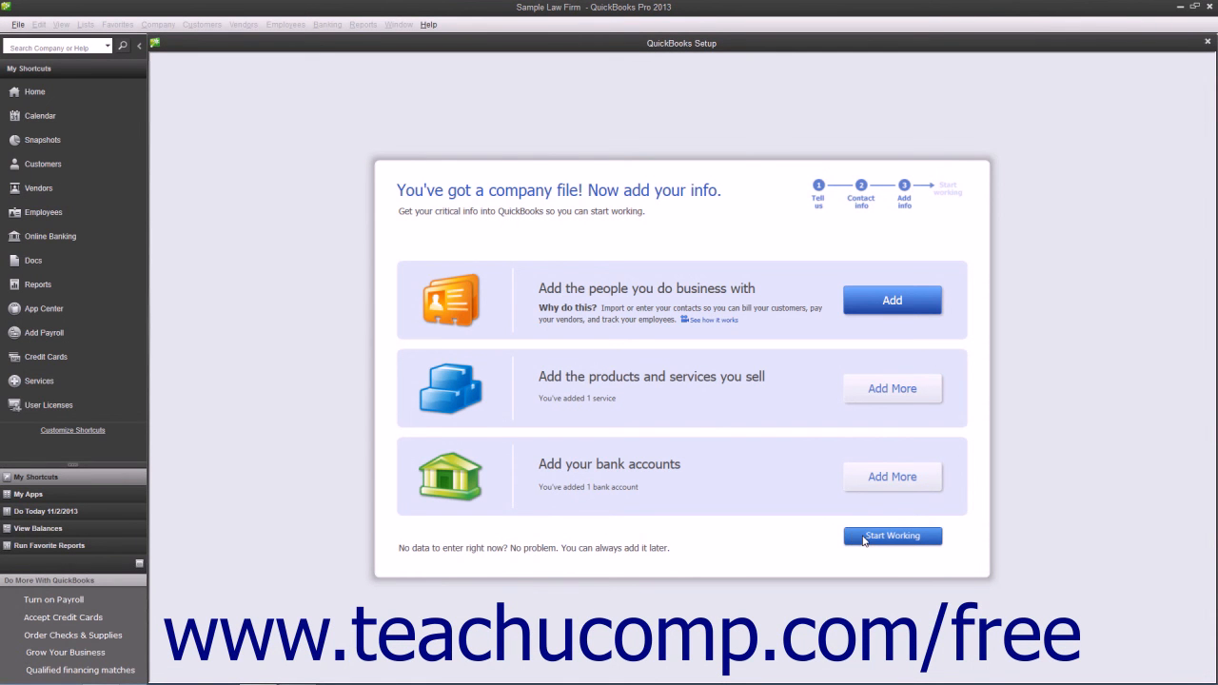
pyautogui.click(863, 538)
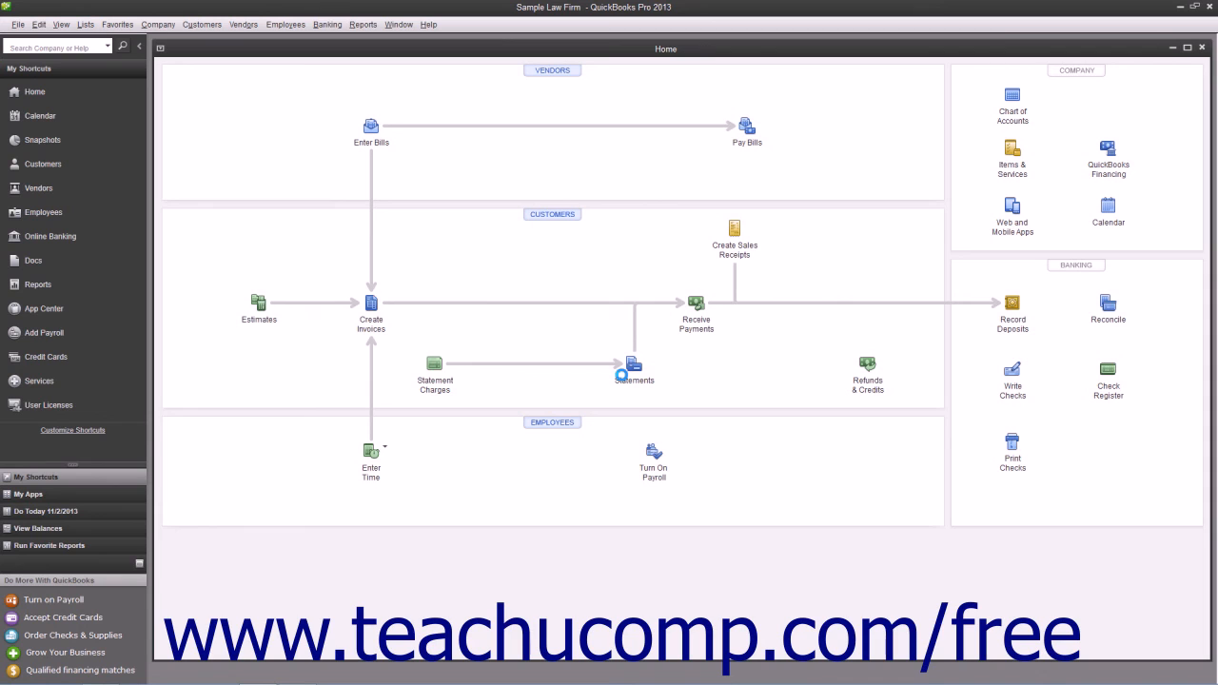